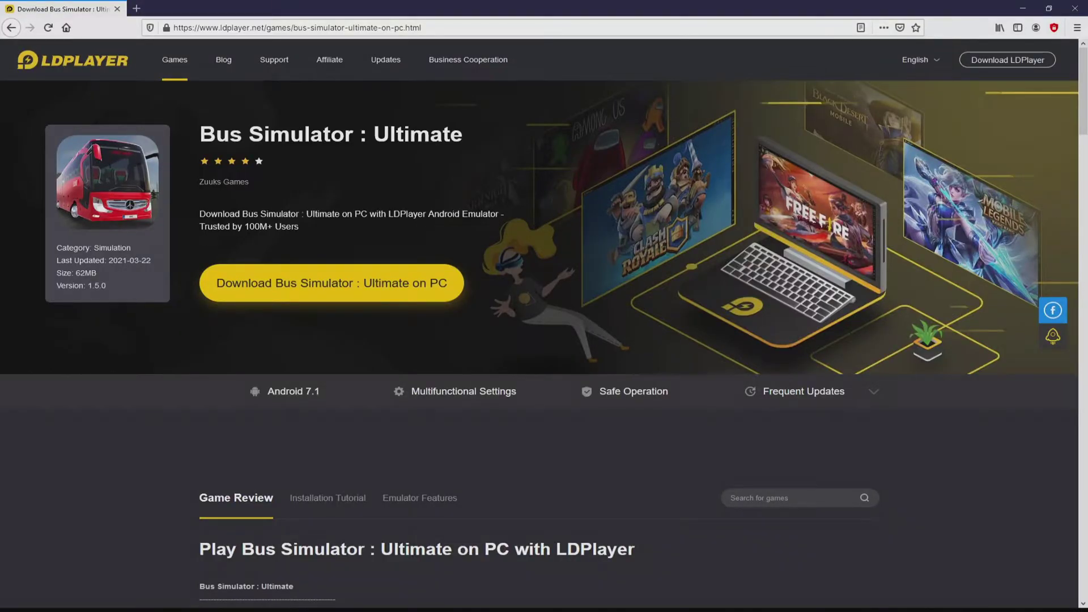
Review the Bus Simulator : Ultimate page, download the LDPlayer installer from it, and run the downloaded file.
scroll(544, 340, "down", 15)
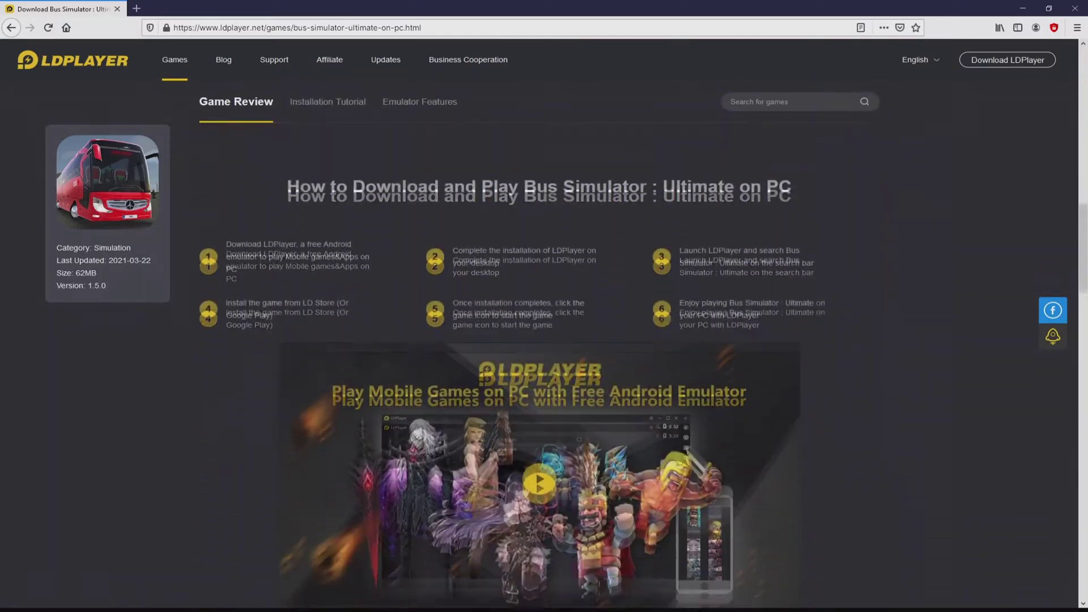
scroll(544, 340, "down", 10)
scroll(544, 339, "up", 5)
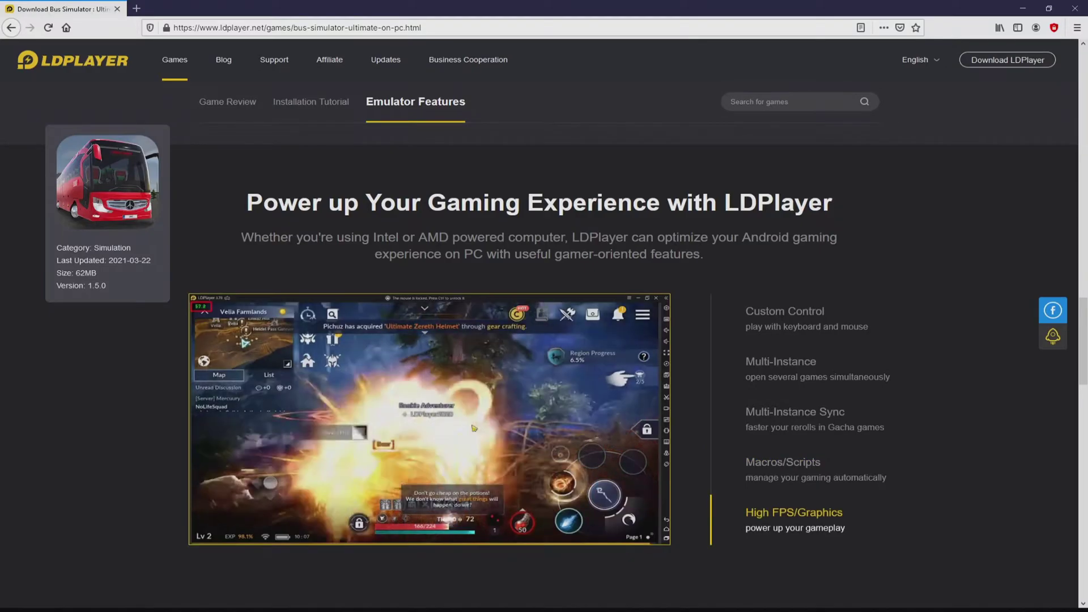
scroll(538, 340, "up", 5)
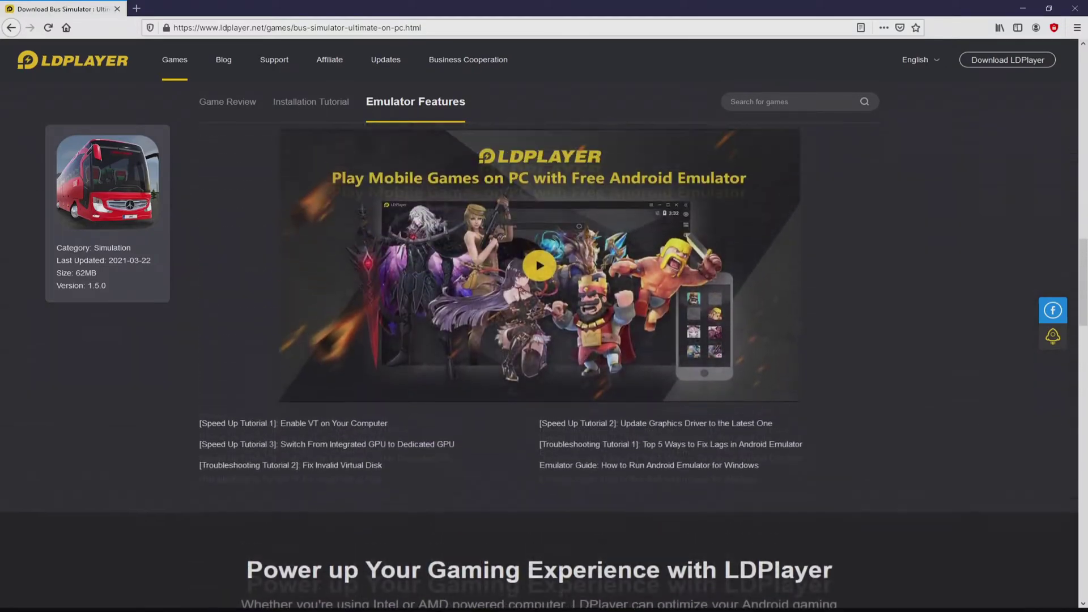
scroll(539, 339, "up", 10)
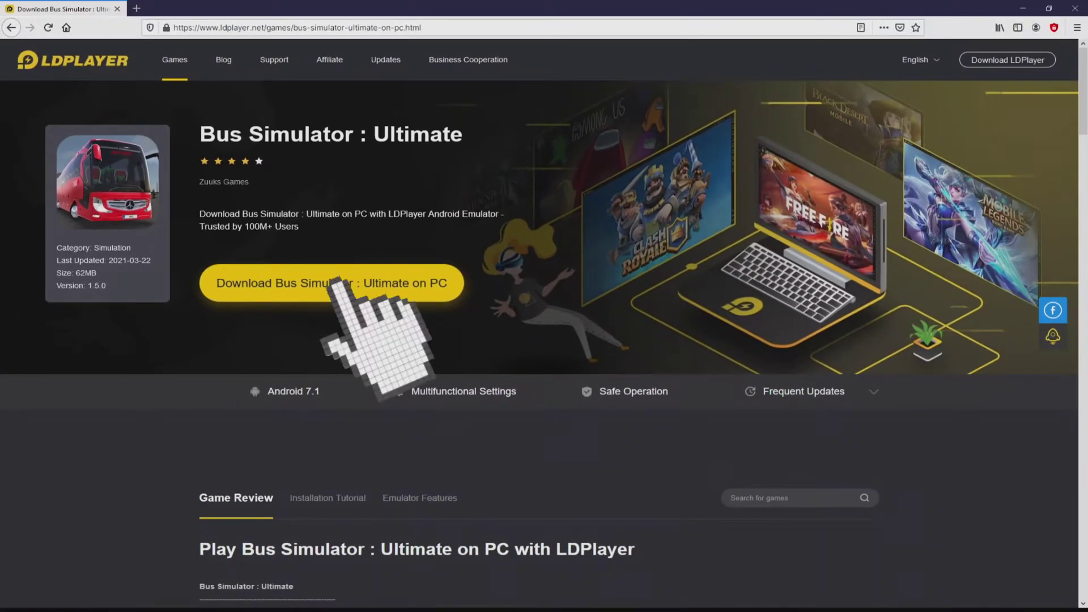
left_click(334, 283)
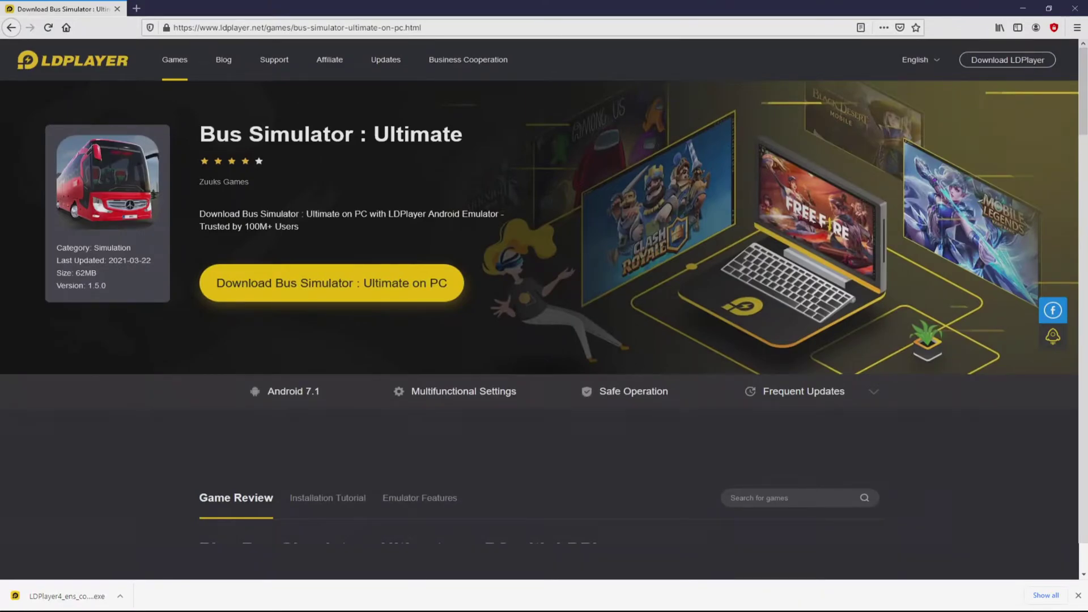
left_click(80, 596)
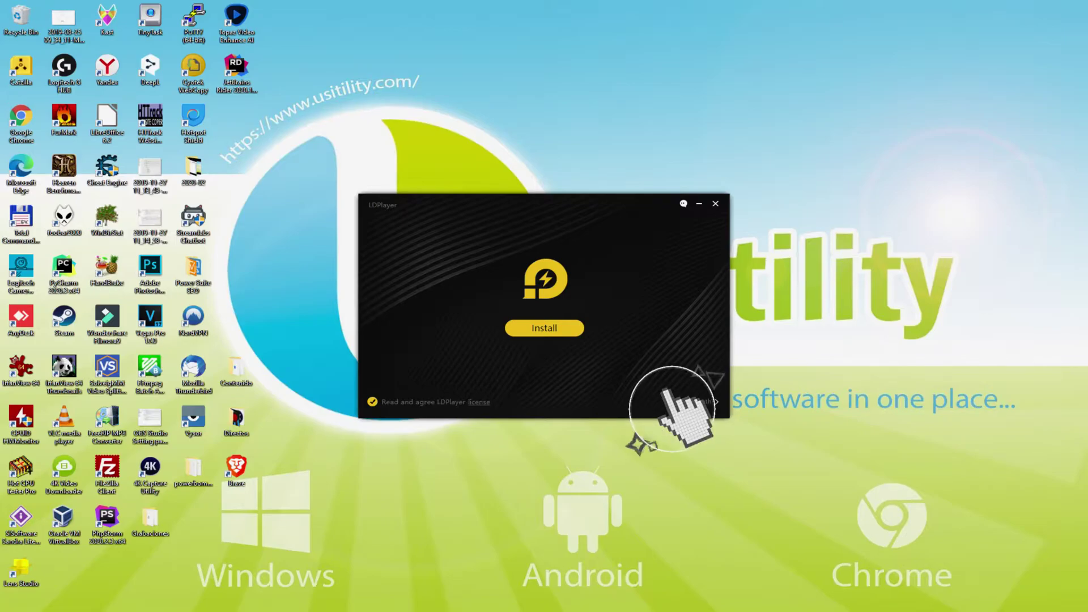
Check the setup path and install LDPlayer, rejecting the Avast Free Antivirus and McAfee WebAdvisor offers.
left_click(682, 400)
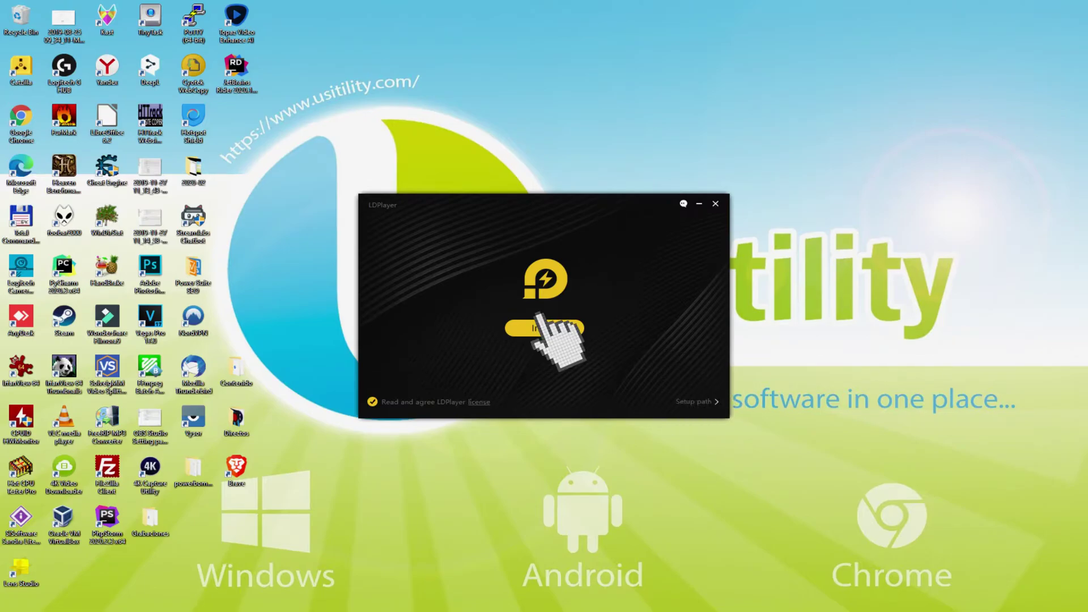
left_click(543, 328)
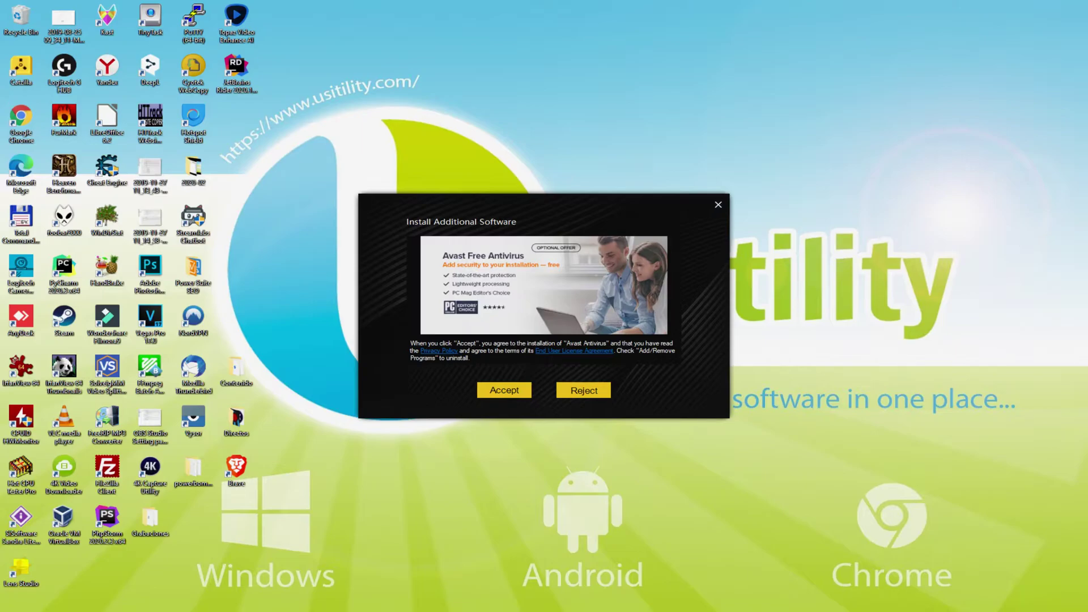
left_click(583, 390)
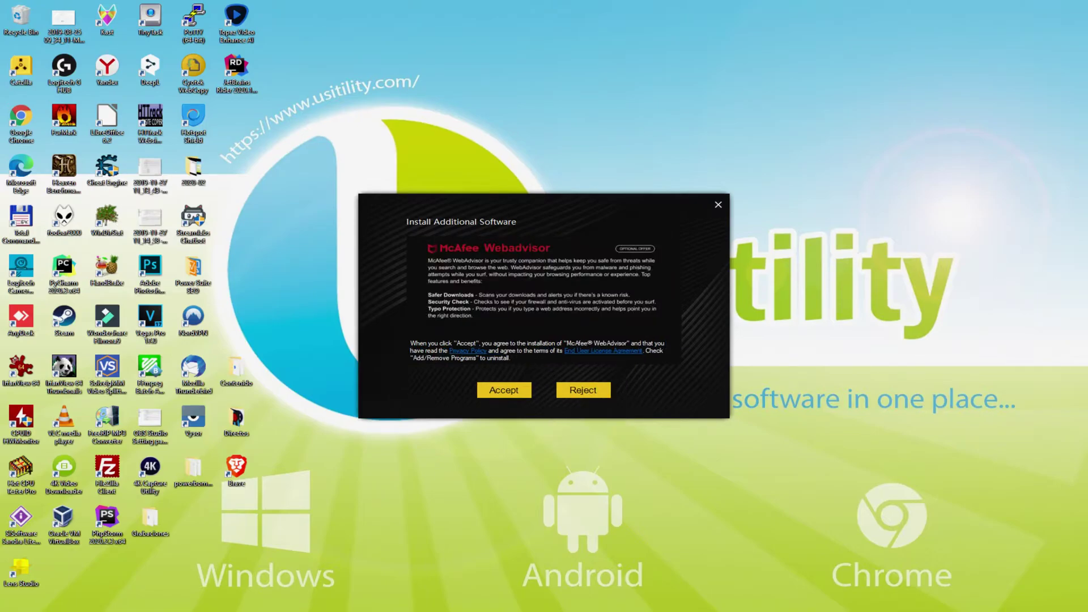
left_click(583, 390)
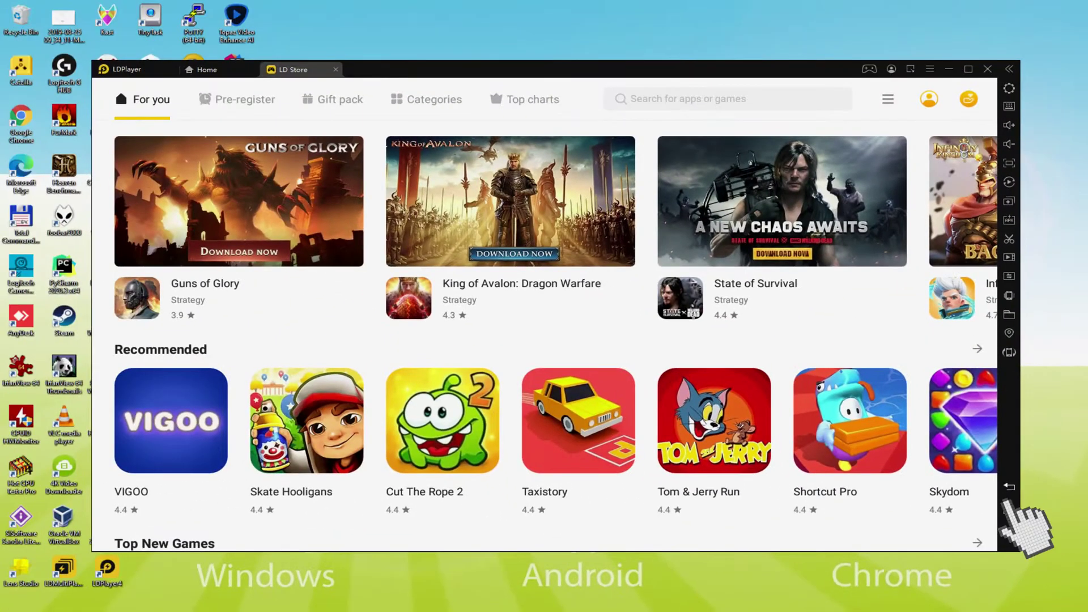
Leave LD Store, open the Play Store from the System Apps folder, and start the Google Play sign-in.
left_click(1008, 486)
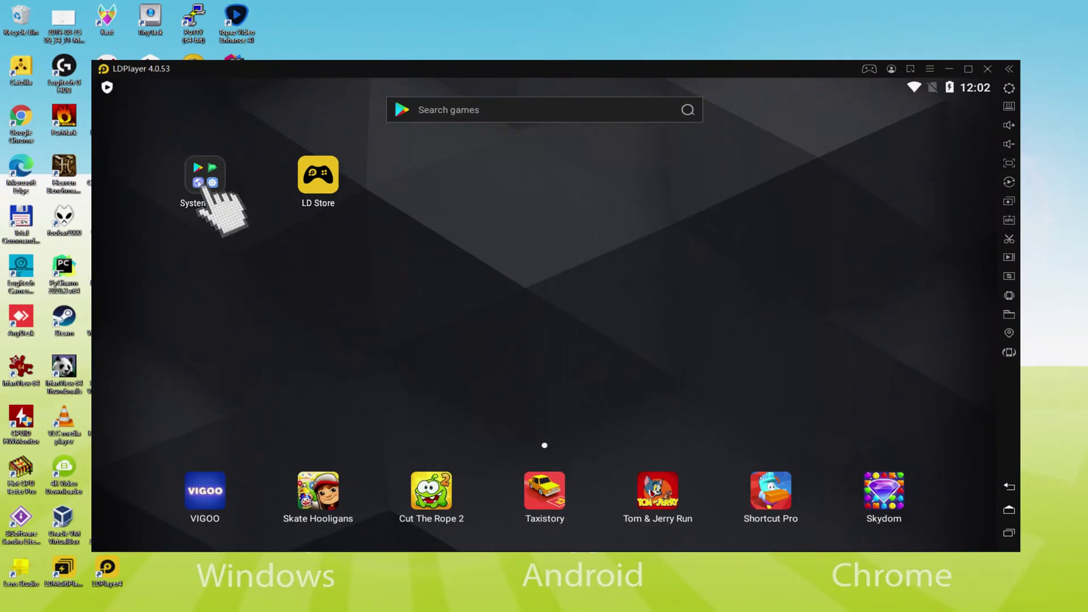
left_click(352, 181)
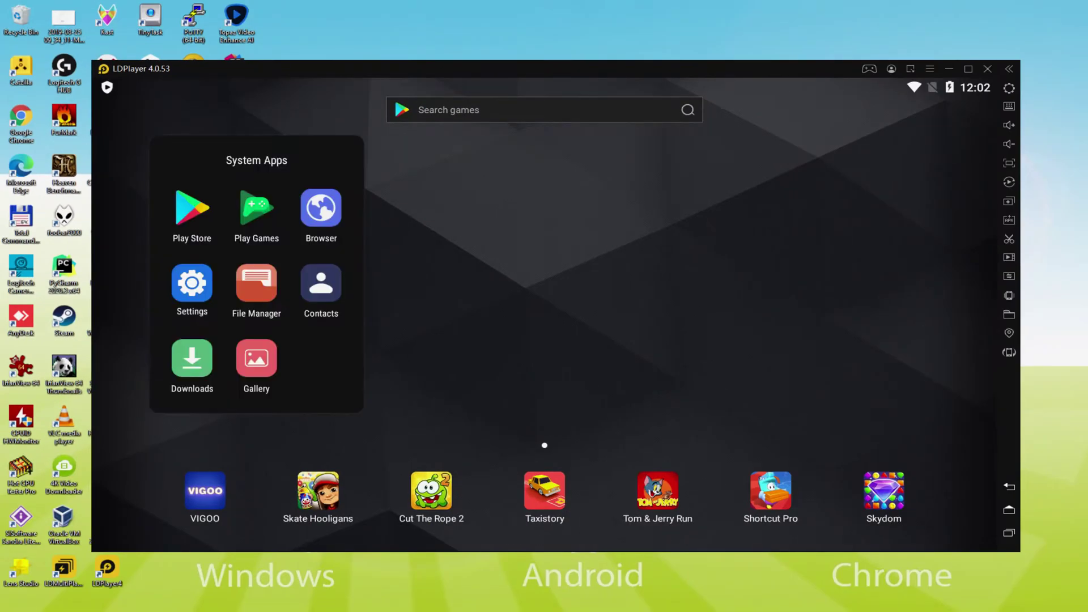
left_click(196, 207)
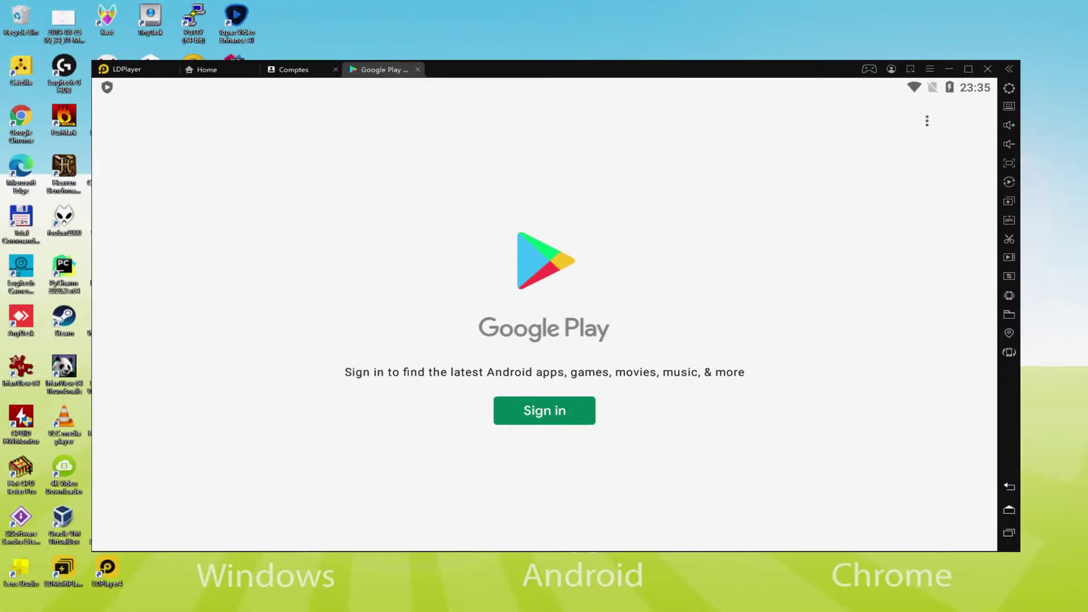
left_click(545, 409)
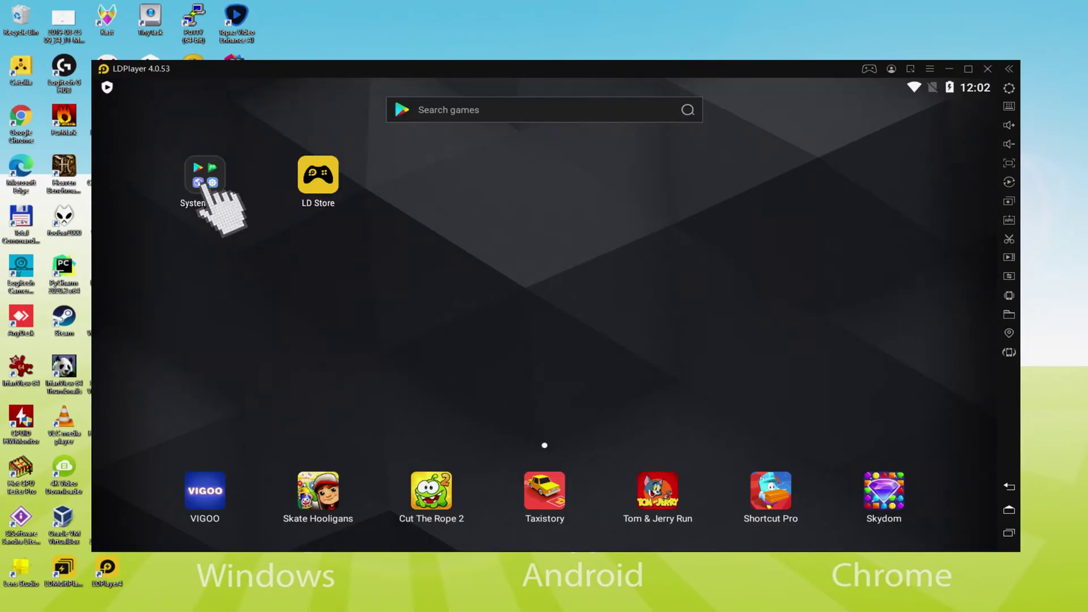
Search the Play Store for Bus Simulator Ultimate, install the Zuuks Games title, and go back from its page.
left_click(204, 180)
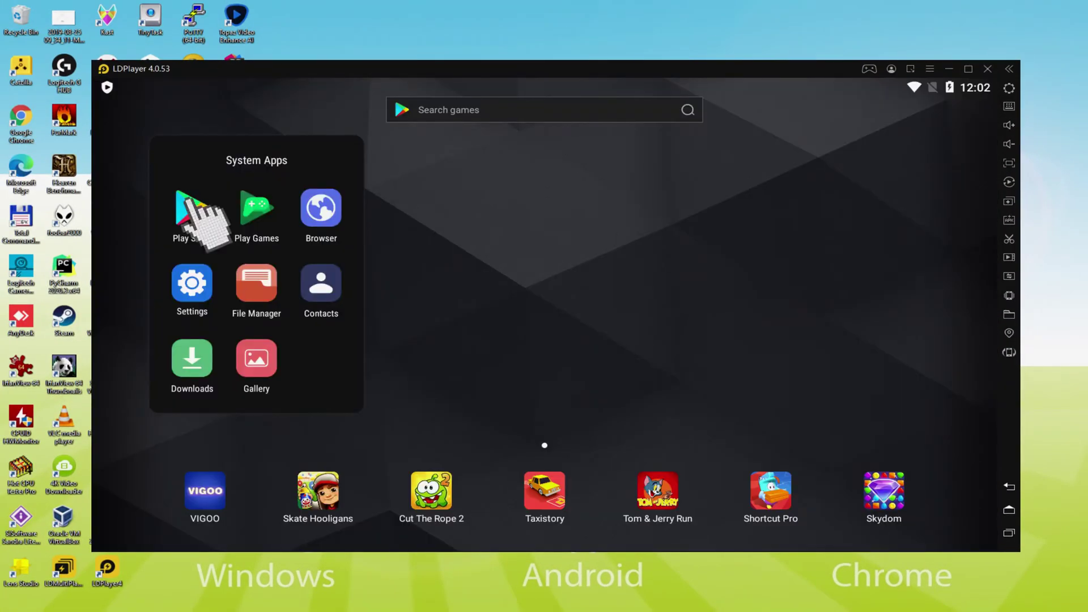
left_click(188, 203)
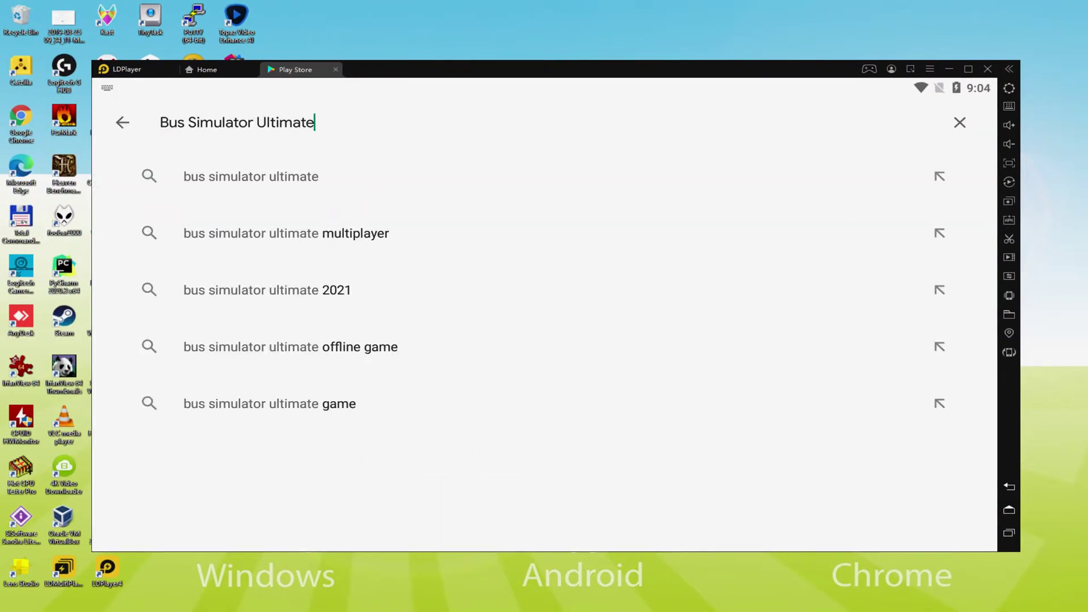
left_click(238, 176)
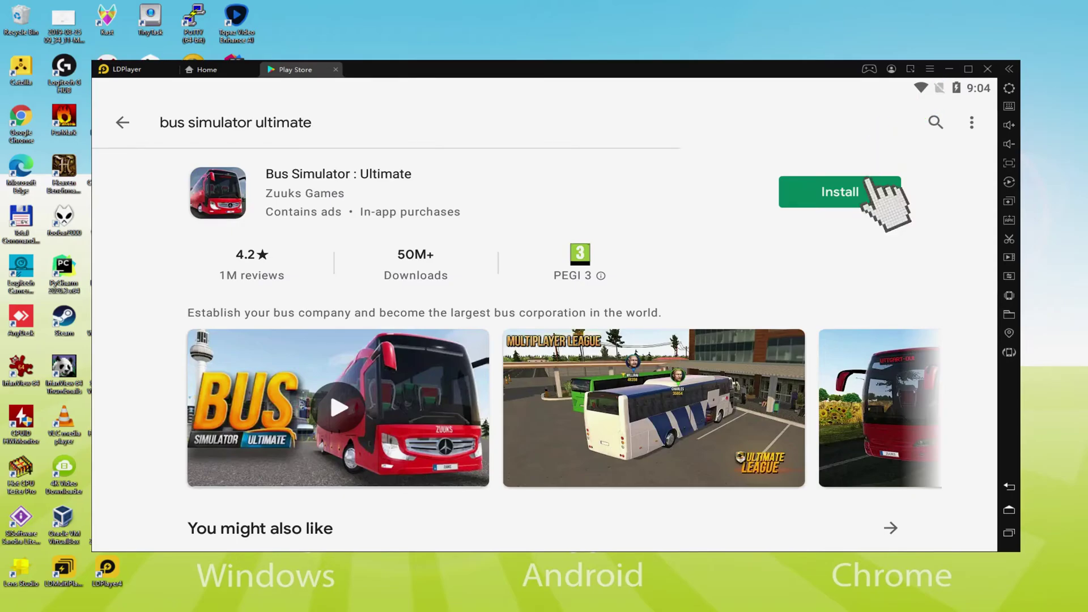
left_click(816, 190)
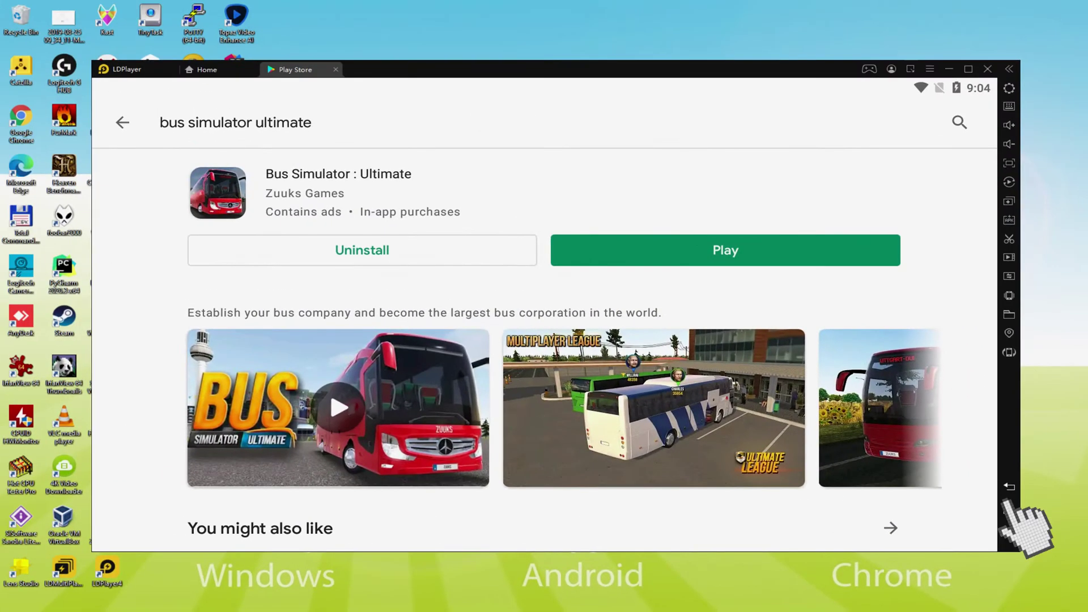
left_click(1007, 507)
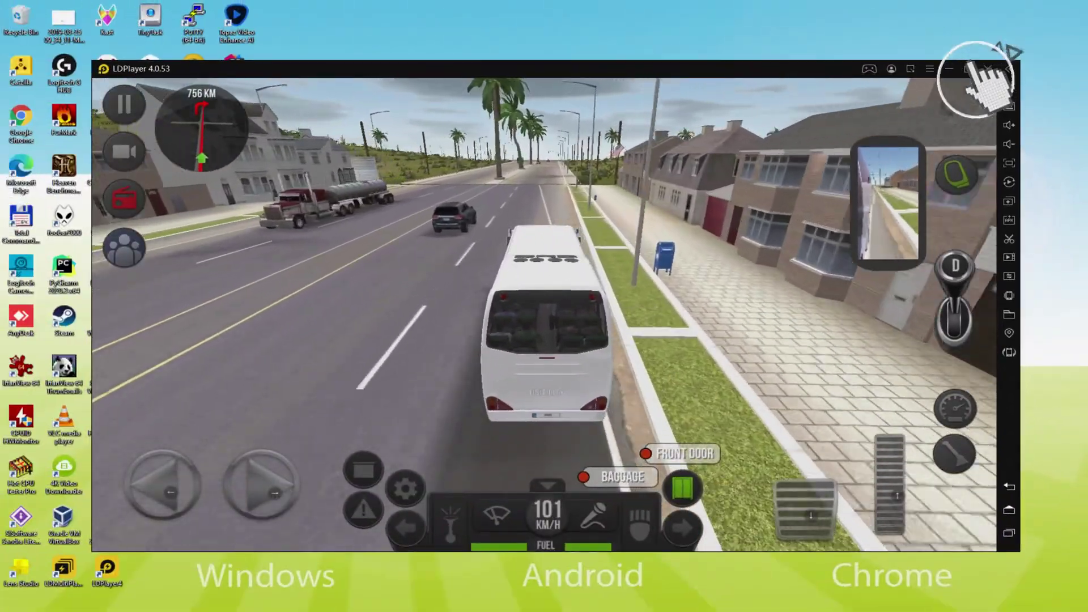
Maximize the emulator window with the game running, restore its size, and try full screen.
left_click(967, 68)
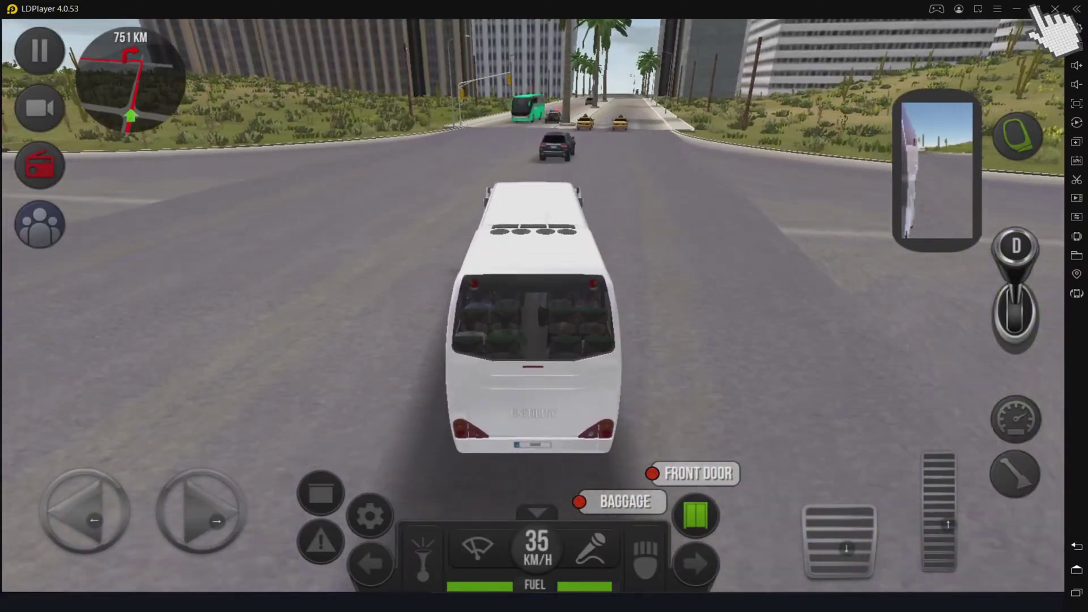
left_click(1034, 9)
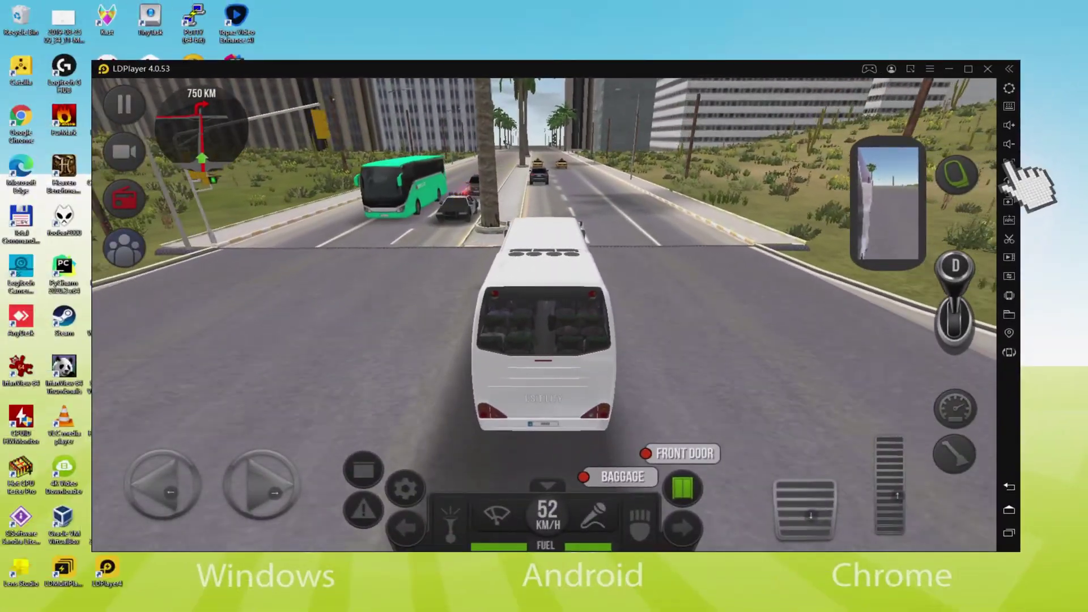
left_click(1008, 162)
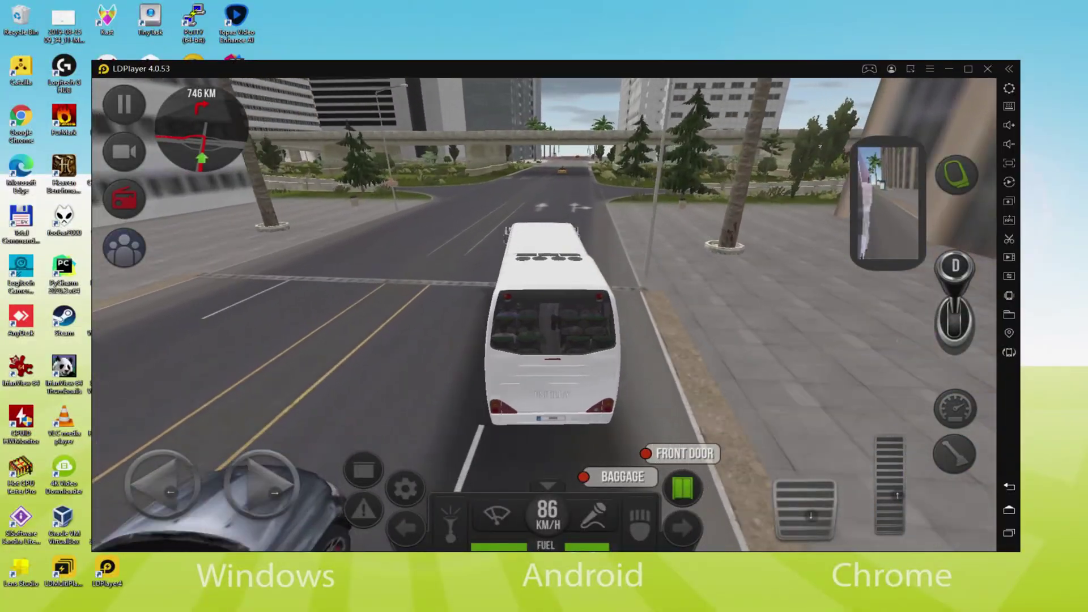
Drive the bus through the junction under the overpass by braking, accelerating and steering left.
key("s")
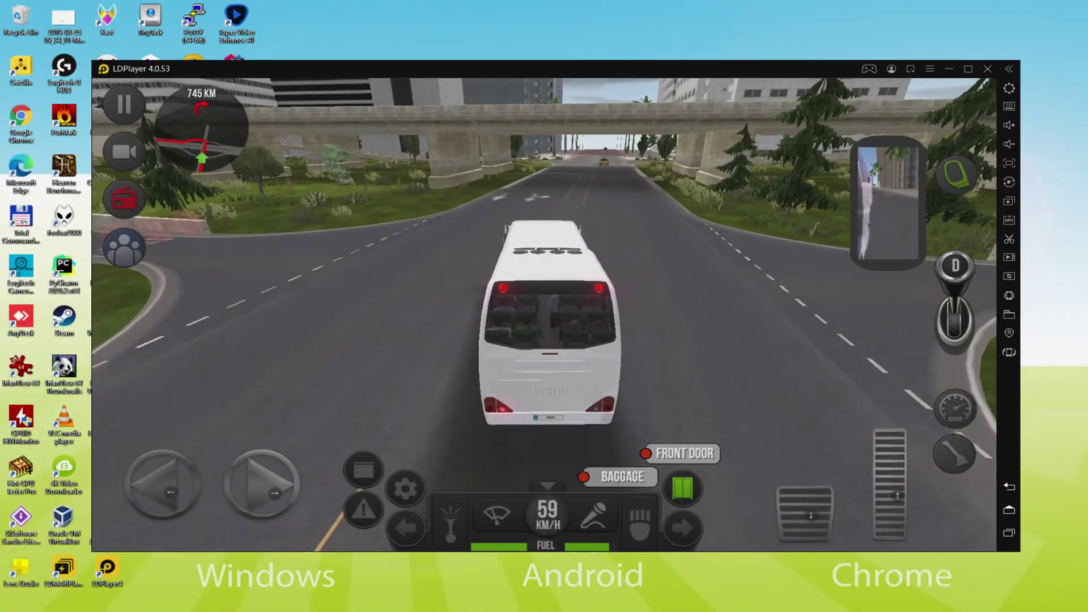
key("w")
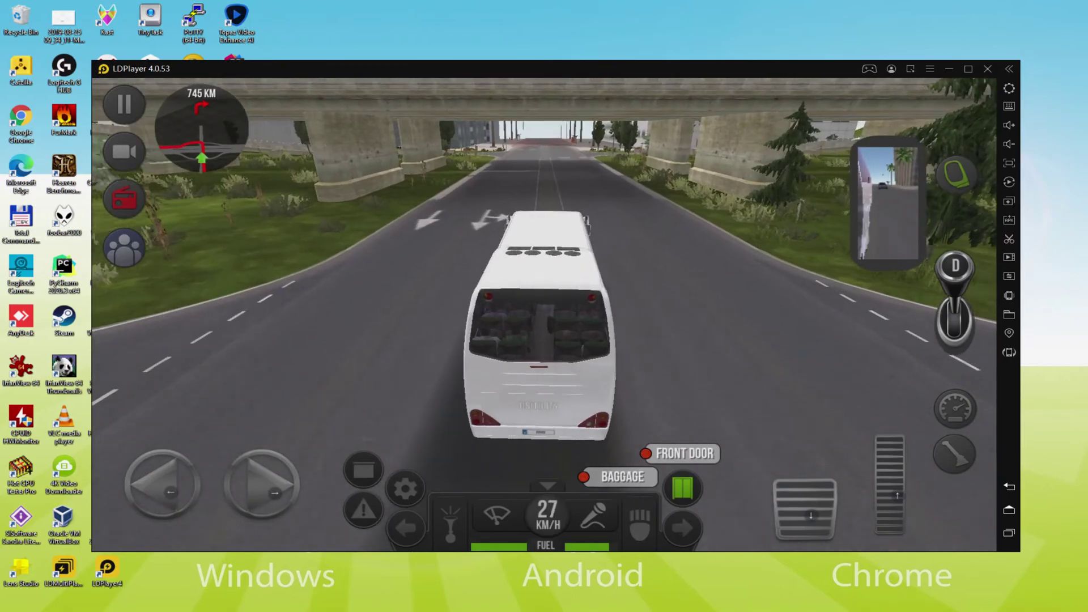
key("a")
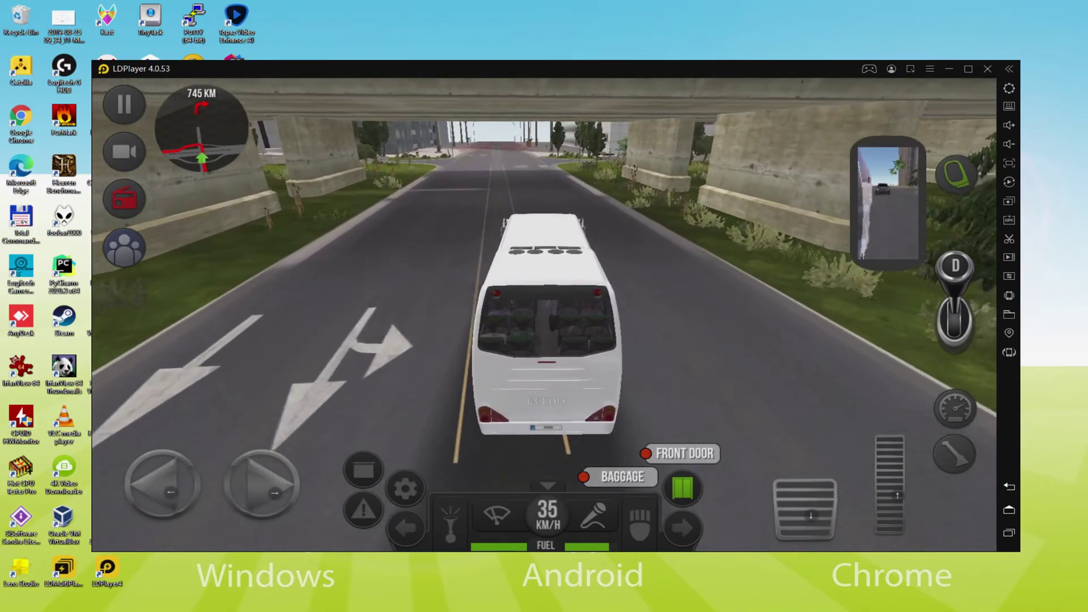
key("w")
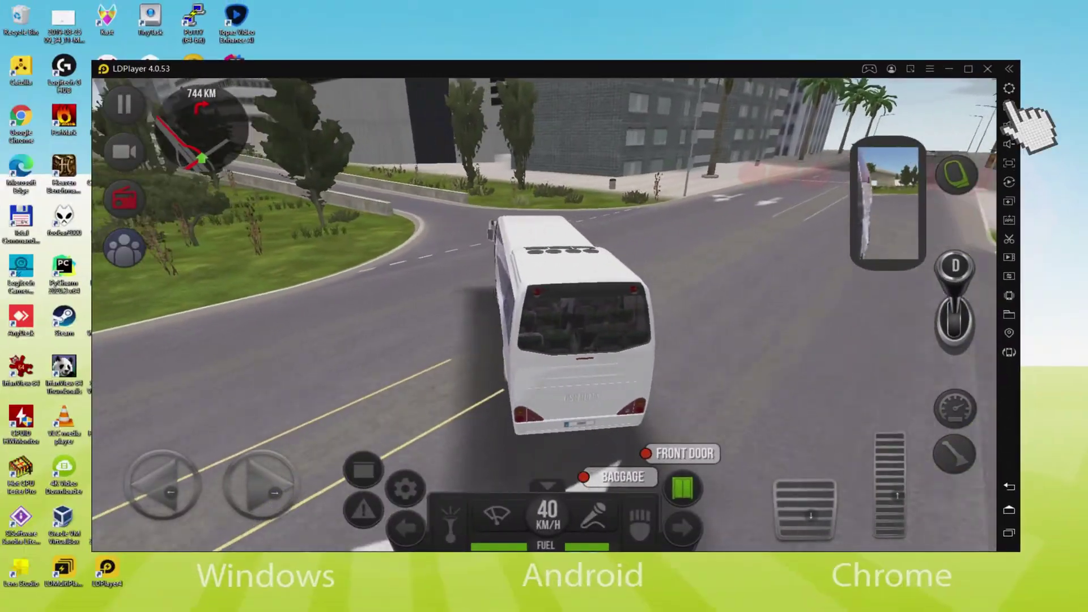
Open the emulator's keyboard mapping settings to view the available control types, and exit without changes.
left_click(898, 159)
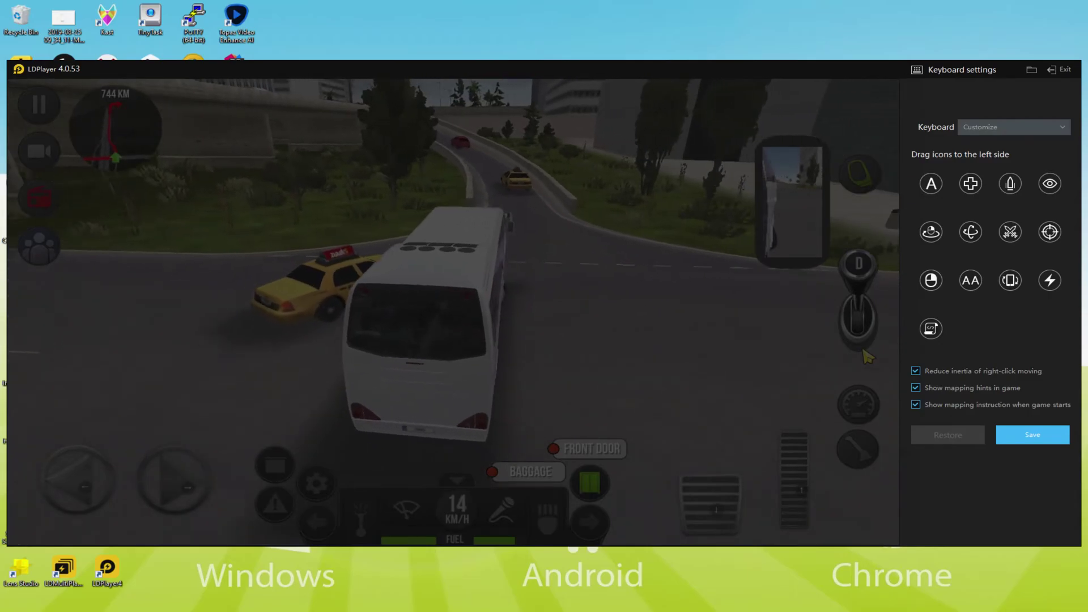
left_click(1059, 69)
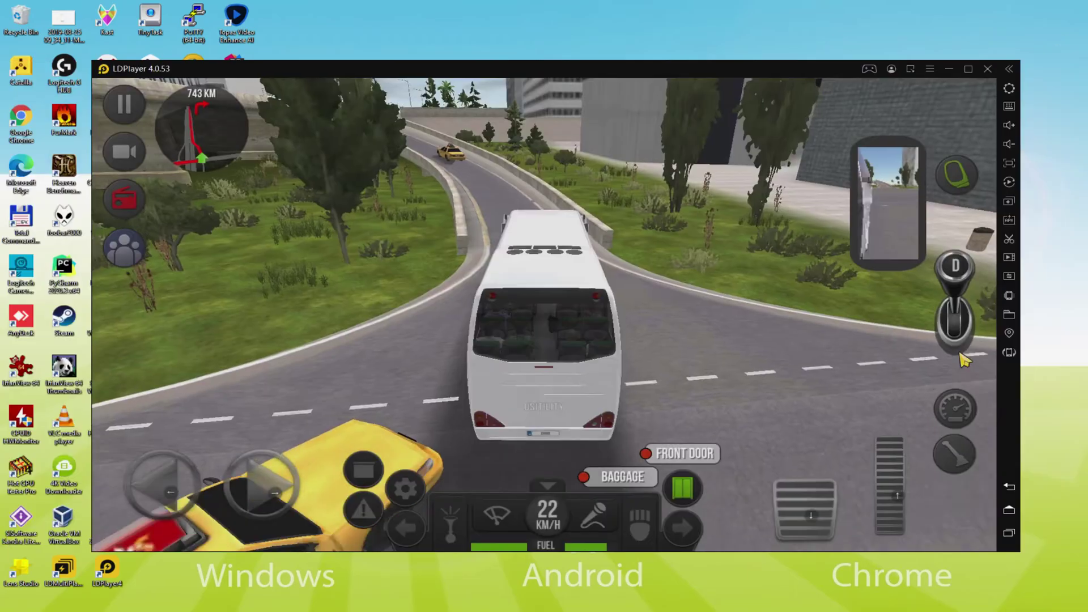
Accelerate the bus up the walled ramp and onto the main road.
key("w")
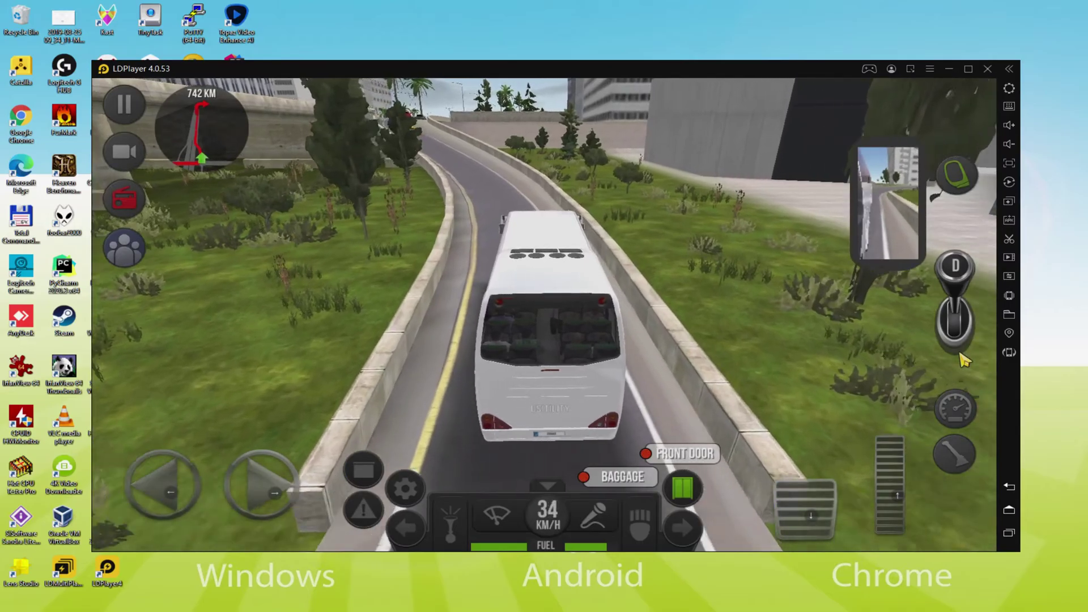
key("w")
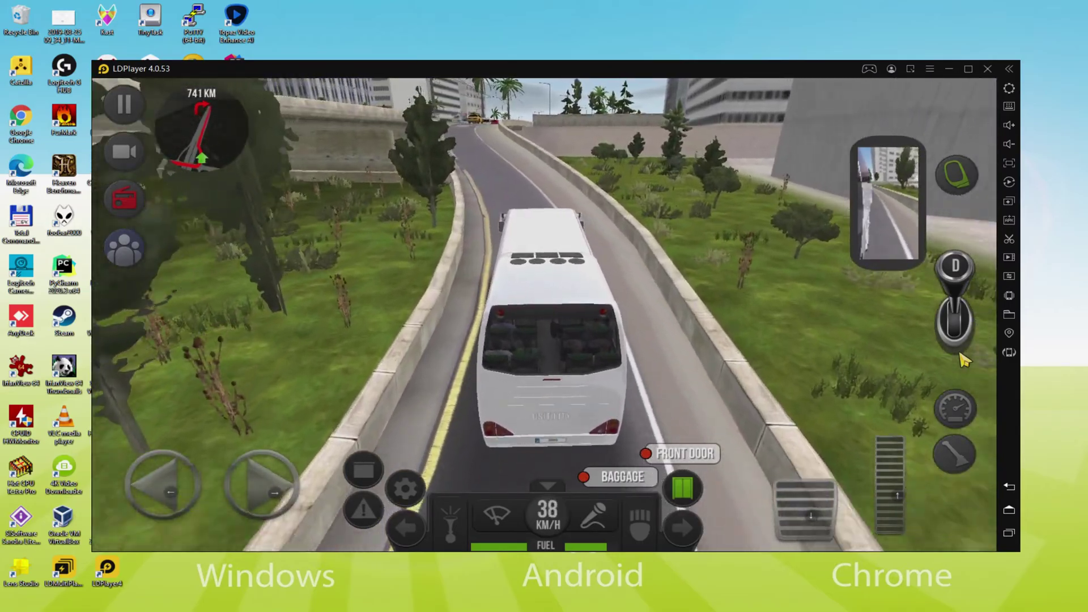
key("w")
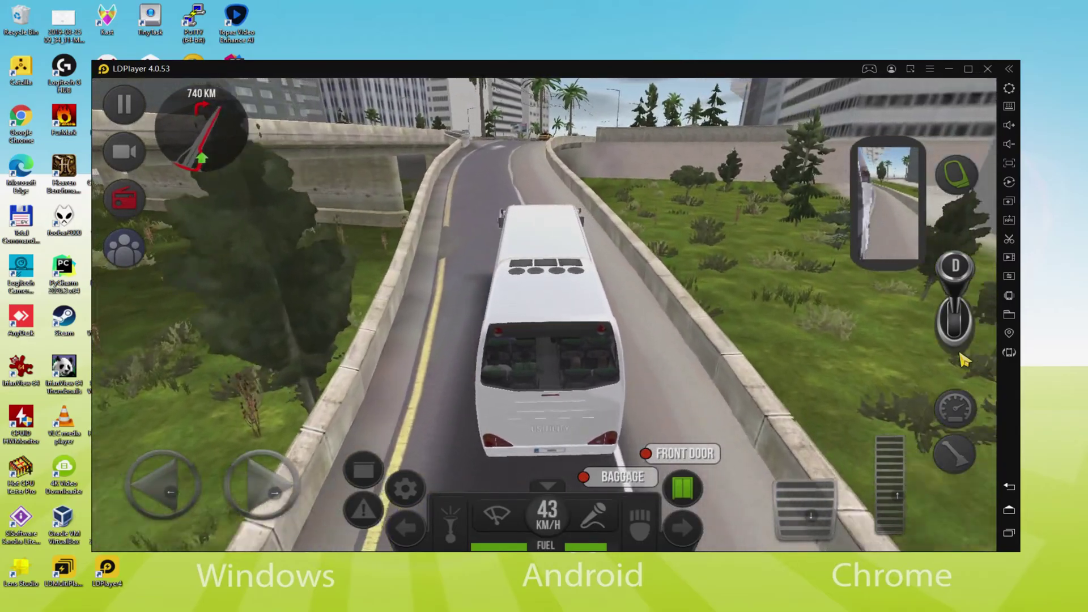
key("w")
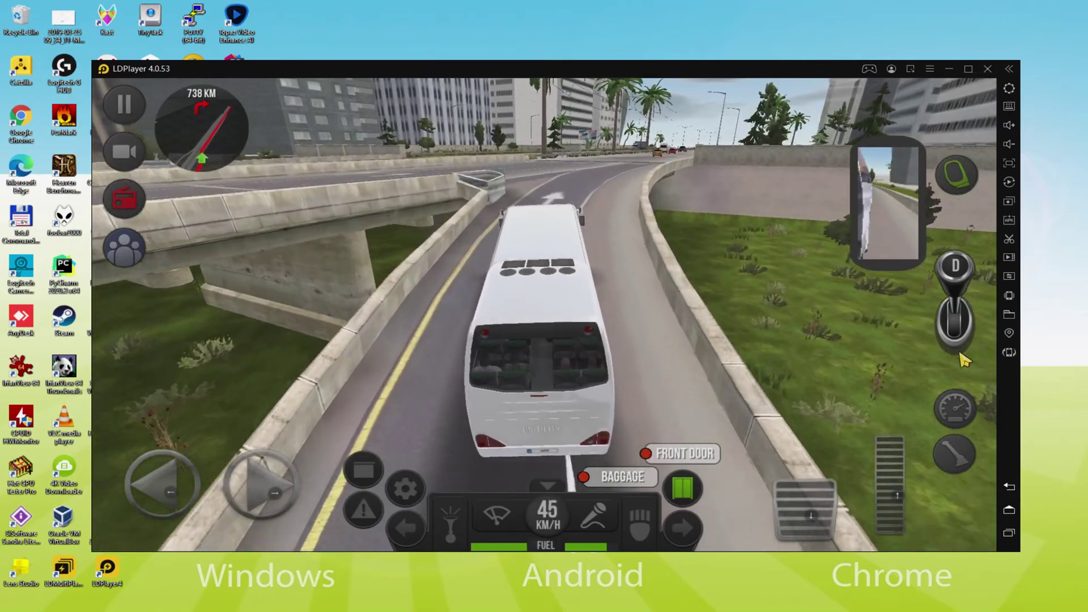
key("w")
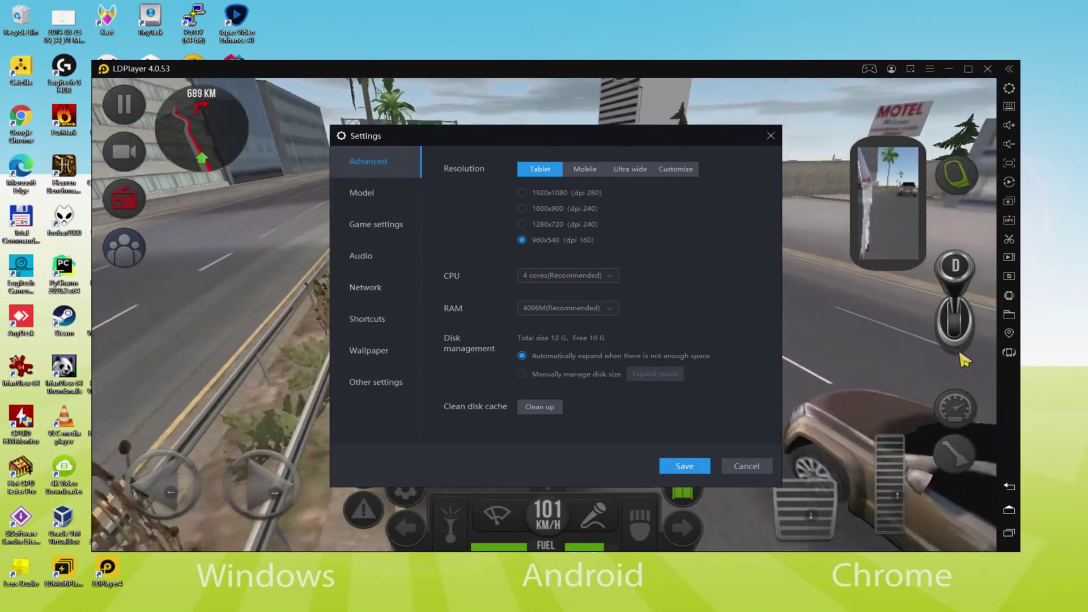
Examine the emulator's Advanced, Other settings and Model options, and close the settings without changes.
key("Escape")
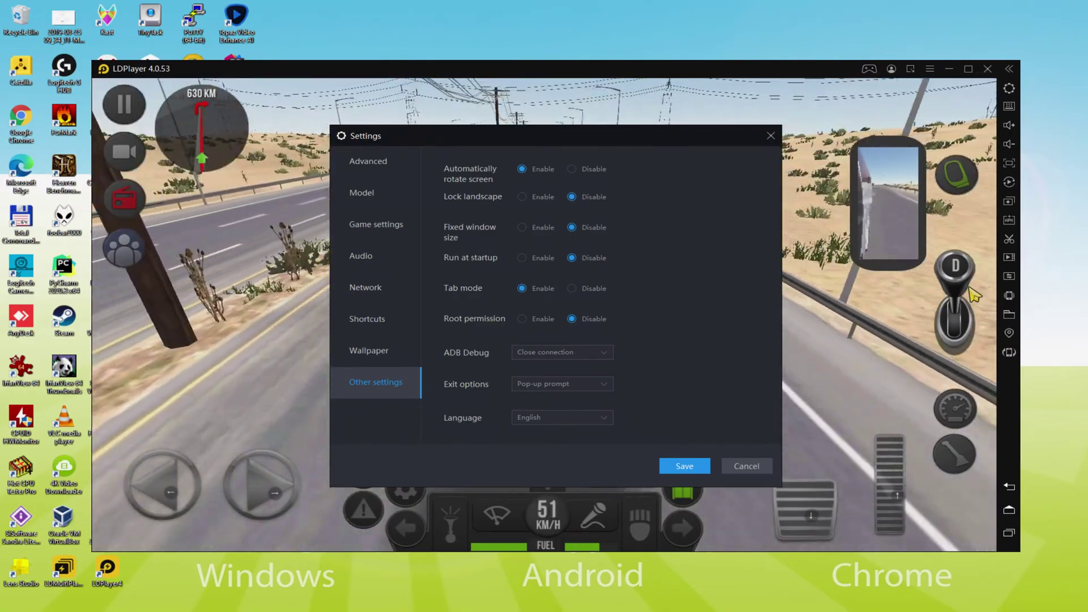
key("Escape")
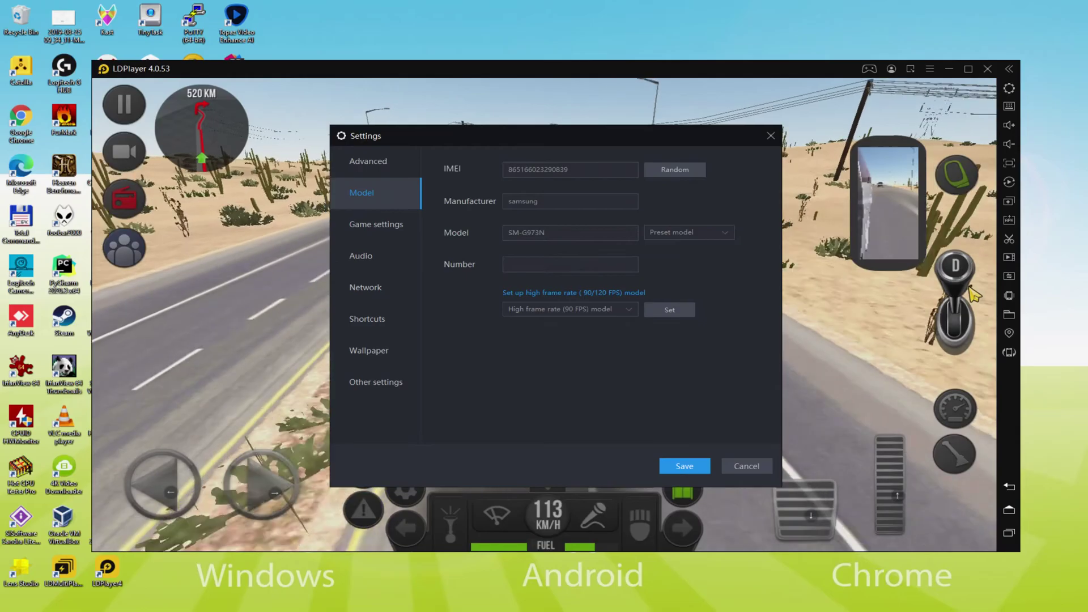
key("Escape")
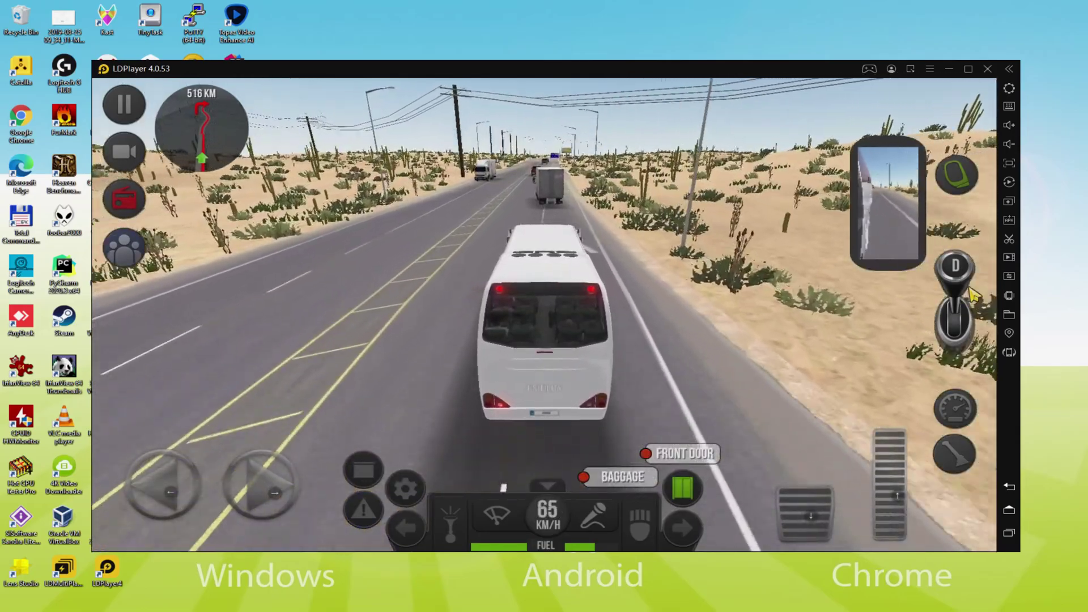
Brake the bus behind the truck on the desert road and accelerate again.
key("s")
key("w")
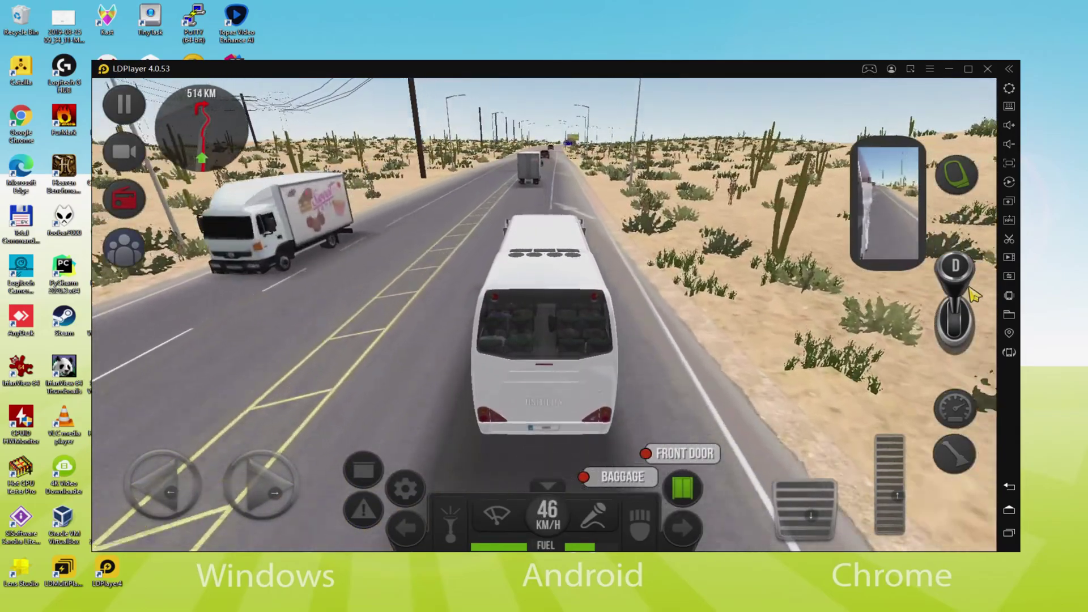